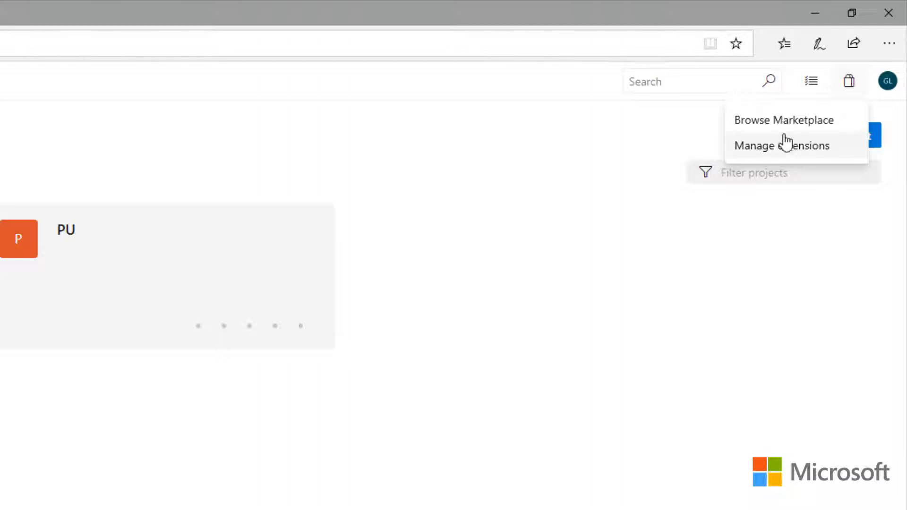
- Open the Azure DevOps extension Marketplace and search it for sonarcloud
left_click(782, 127)
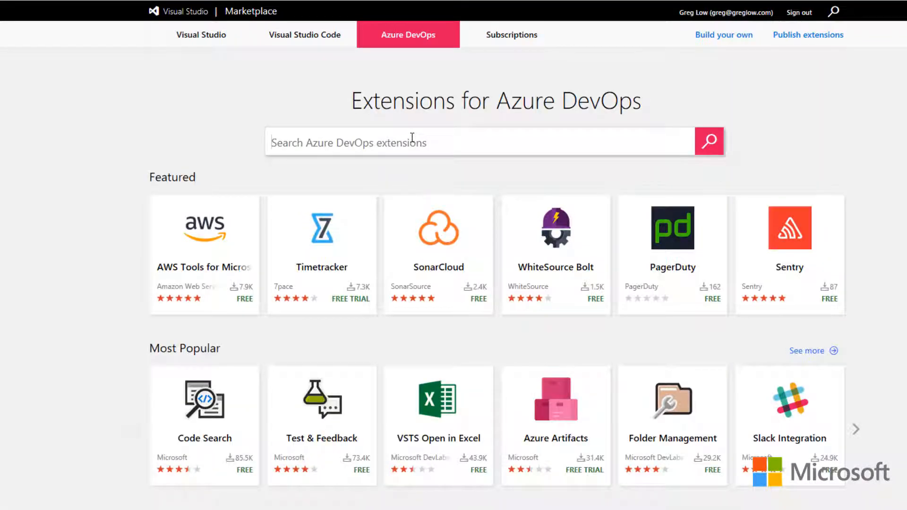
type("sonarcl")
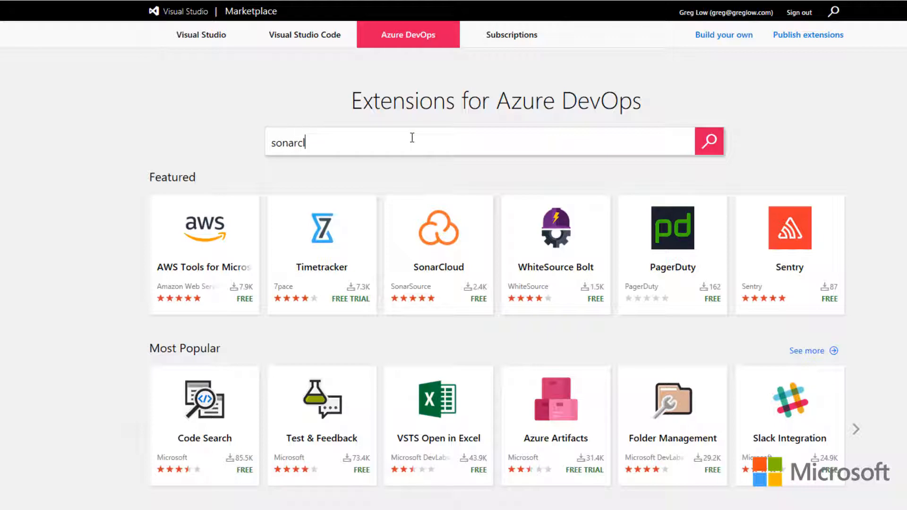
type("oud")
key("Return")
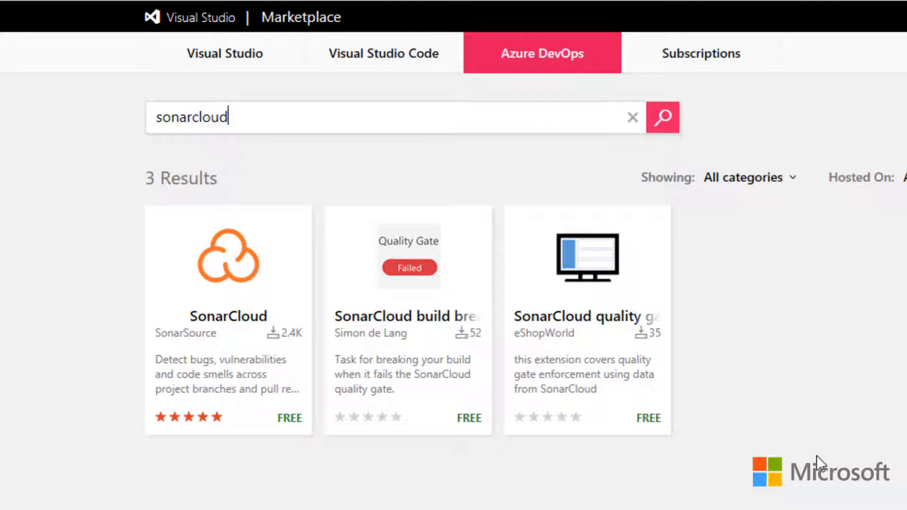
- Get the free SonarCloud extension by SonarSource and install it in the preselected Azure DevOps organization
left_click(233, 314)
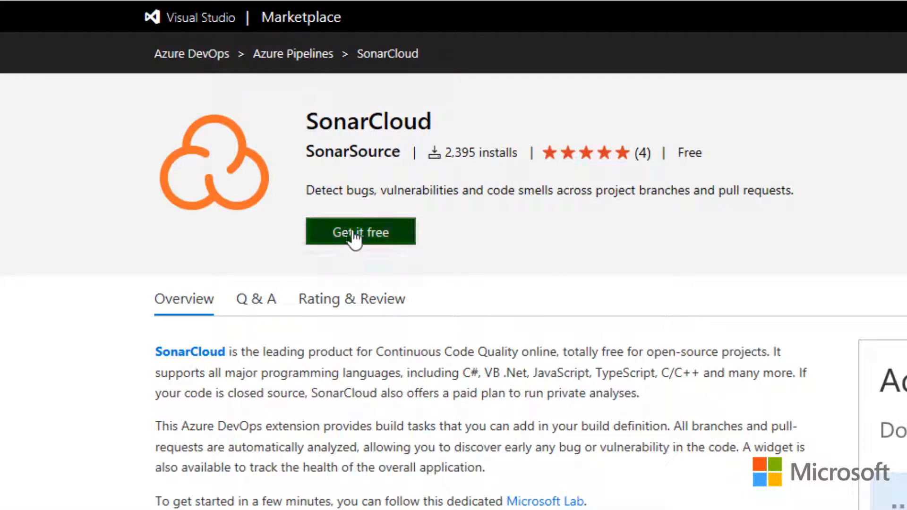
left_click(353, 232)
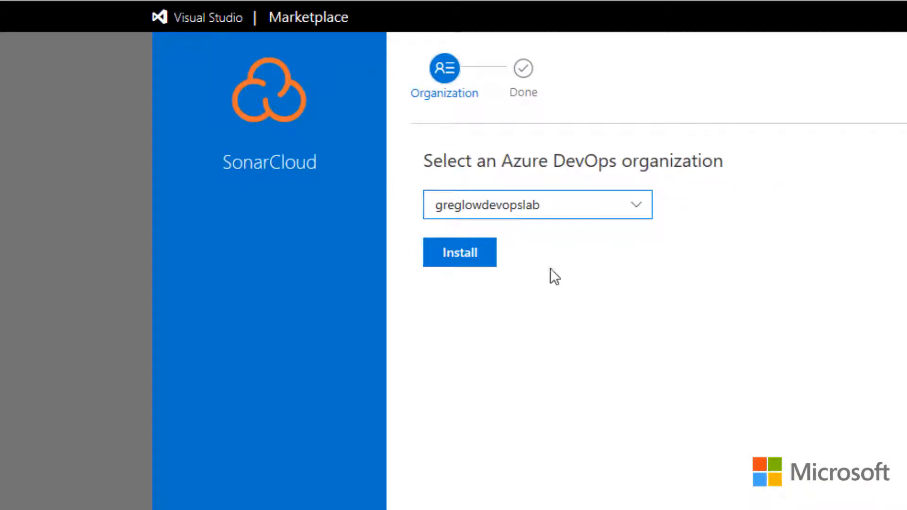
left_click(468, 256)
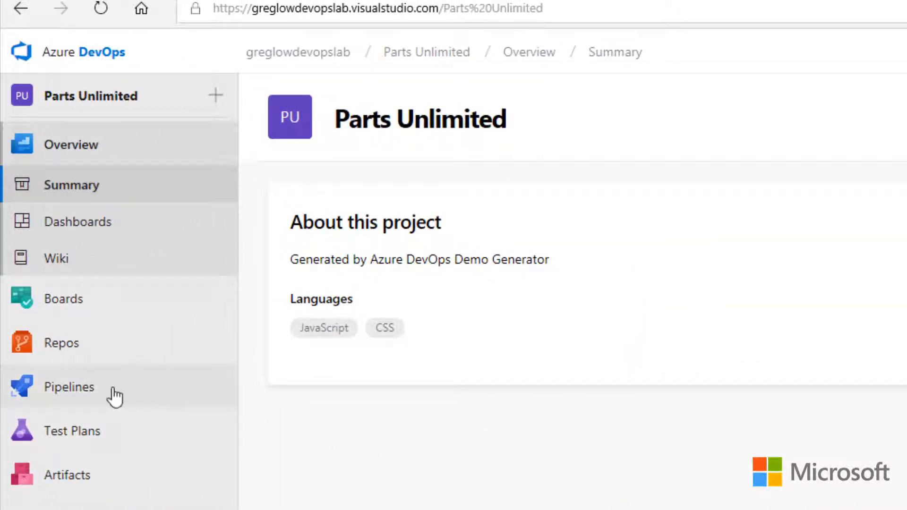
- Start a new build pipeline in Parts Unlimited, using the master branch of the PartsUnlimited Azure Repos Git repository
mouse_move(10, 386)
left_click(288, 388)
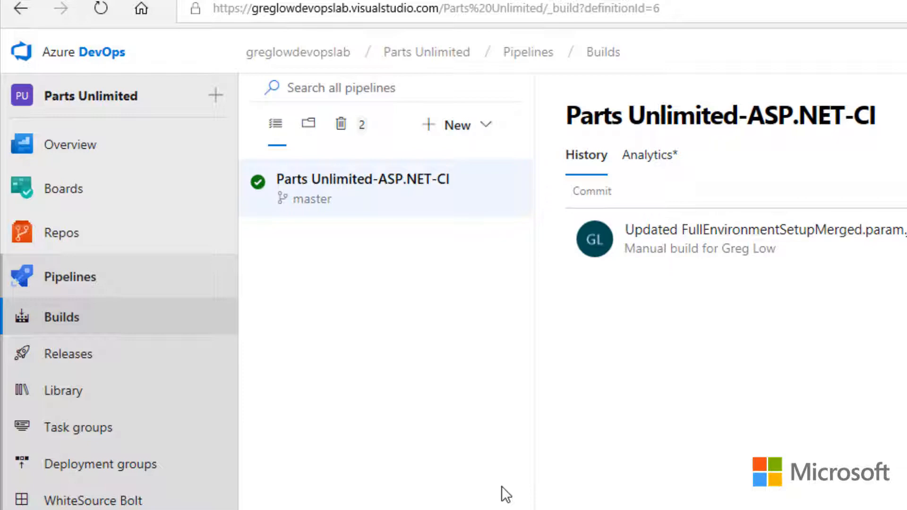
left_click(492, 125)
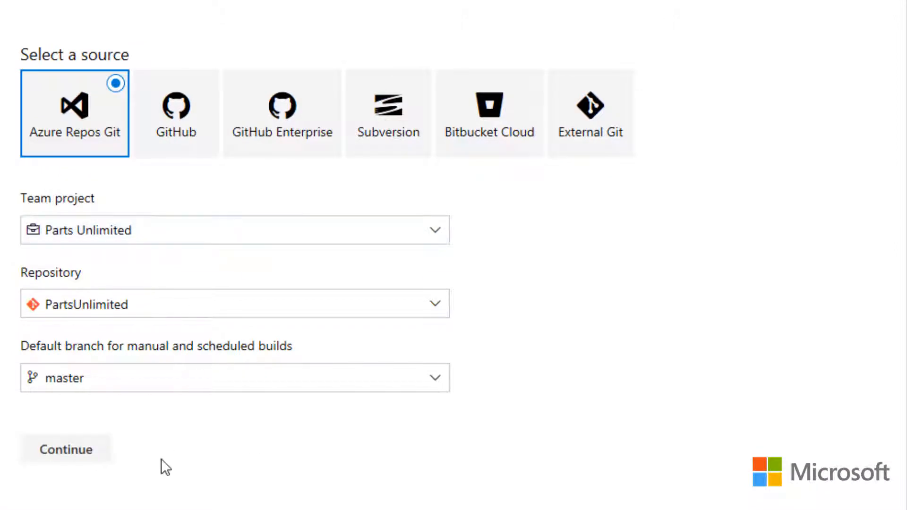
left_click(81, 459)
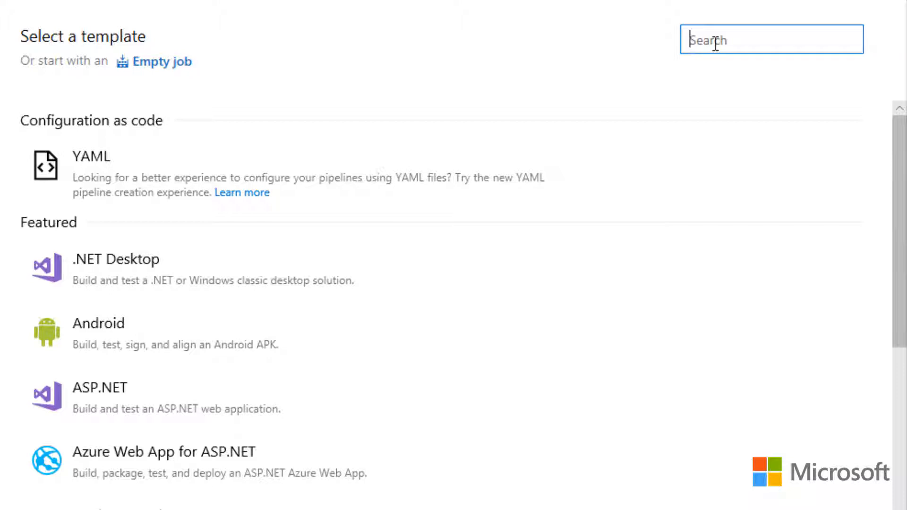
- Apply the .NET Desktop with SonarCloud template to the pipeline and set its agent pool to Hosted
type("sonarcloud")
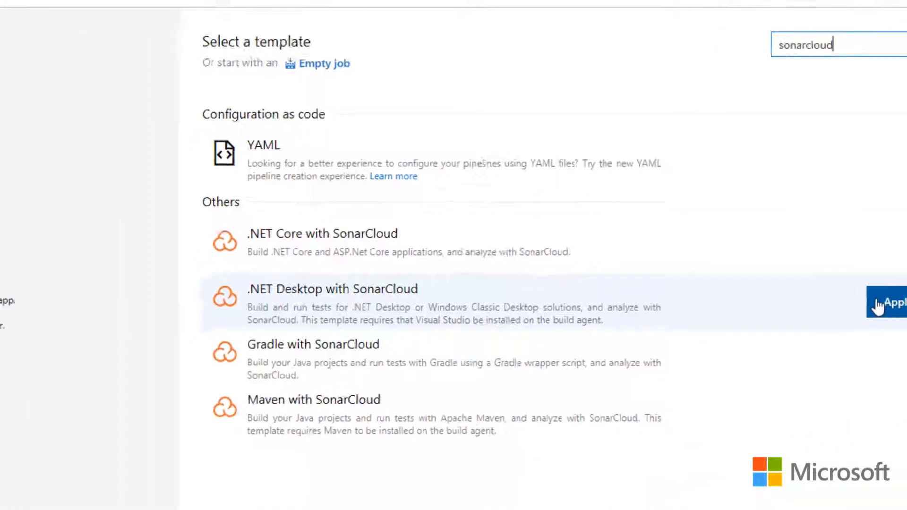
left_click(878, 306)
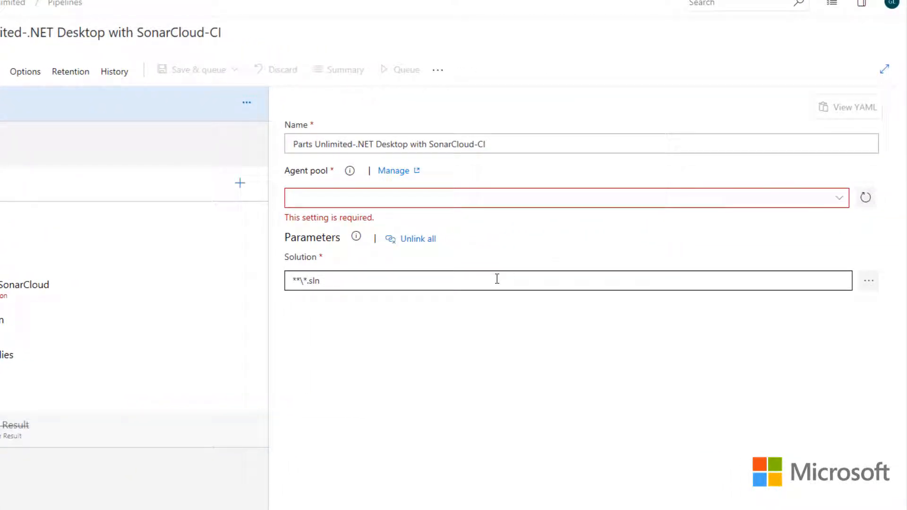
left_click(839, 198)
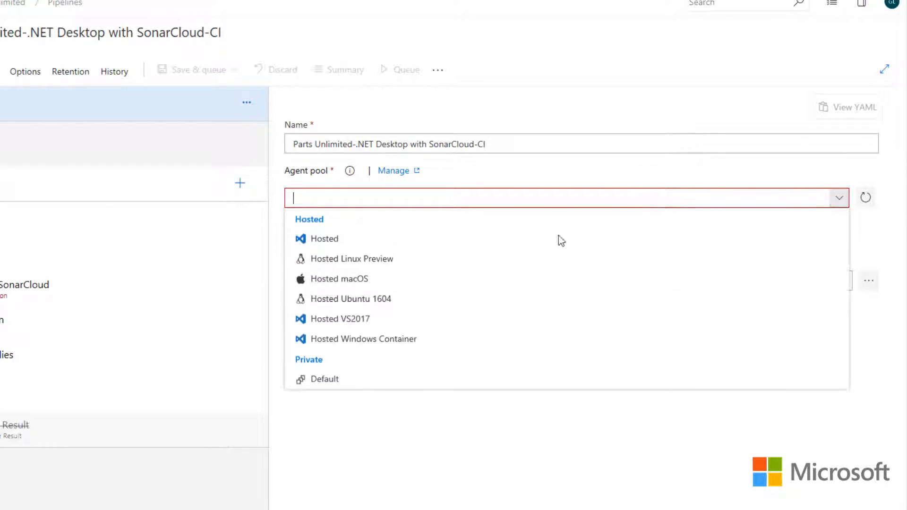
left_click(331, 239)
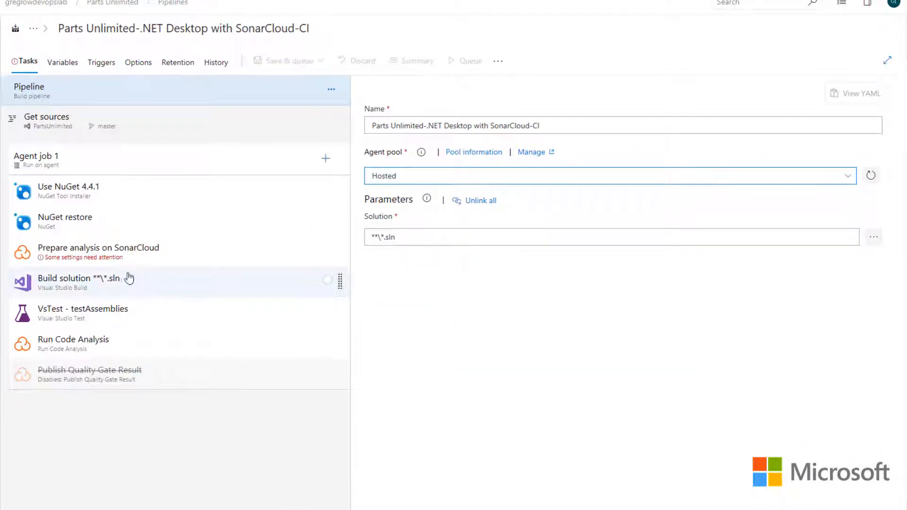
- Start a new service connection for the Prepare analysis on SonarCloud task and name it SonarCloudConnection
left_click(118, 258)
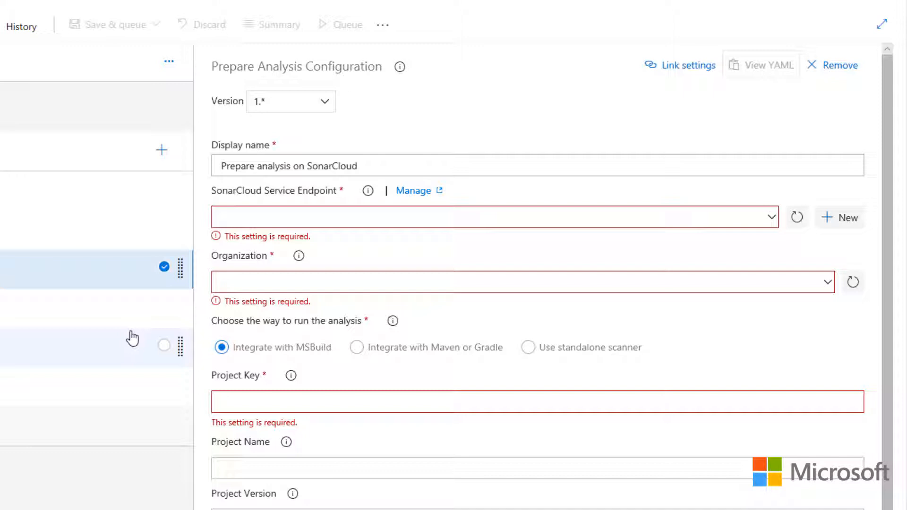
left_click(773, 220)
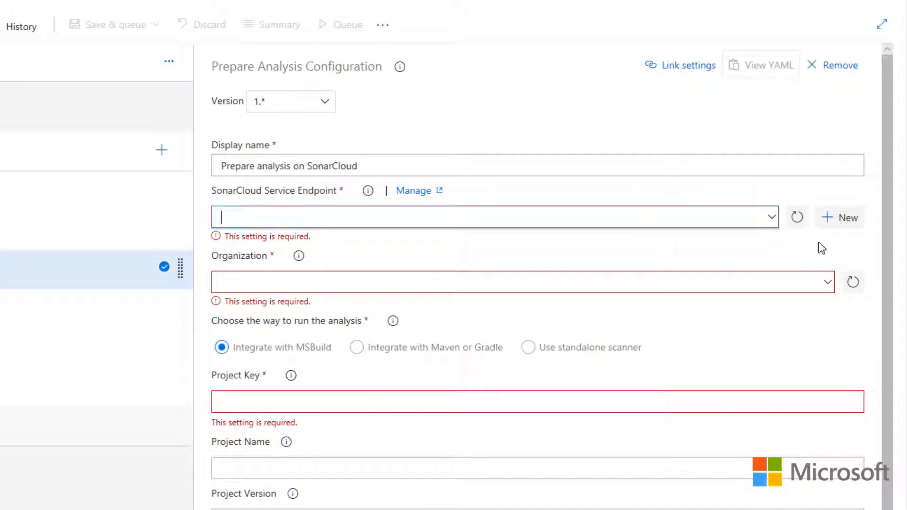
left_click(844, 221)
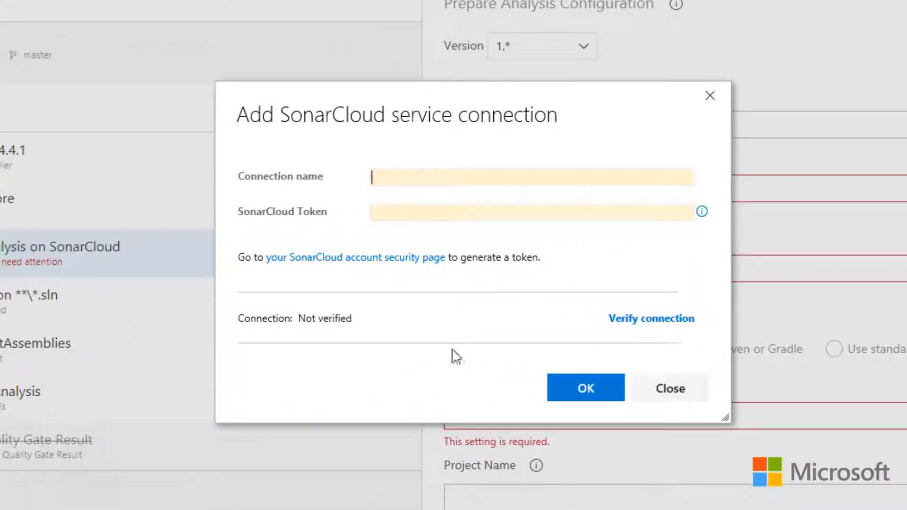
type("S")
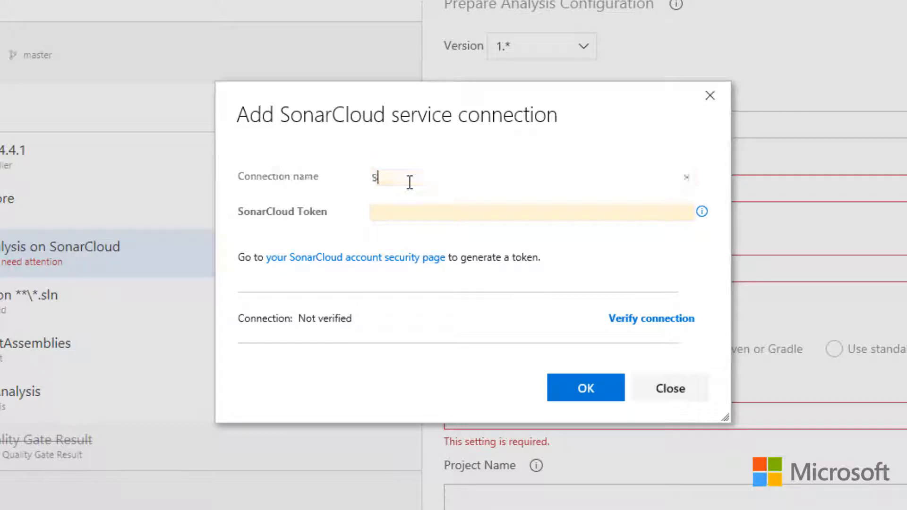
type("oncl")
key("BackSpace")
key("BackSpace")
type("arCloudC")
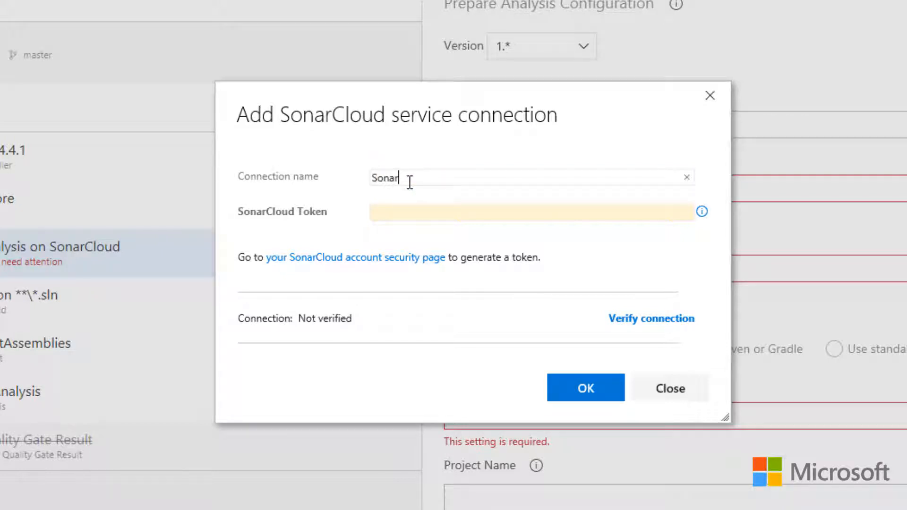
type("onnection")
- Generate a named user token on the SonarCloud account security page and copy the token
left_click(373, 261)
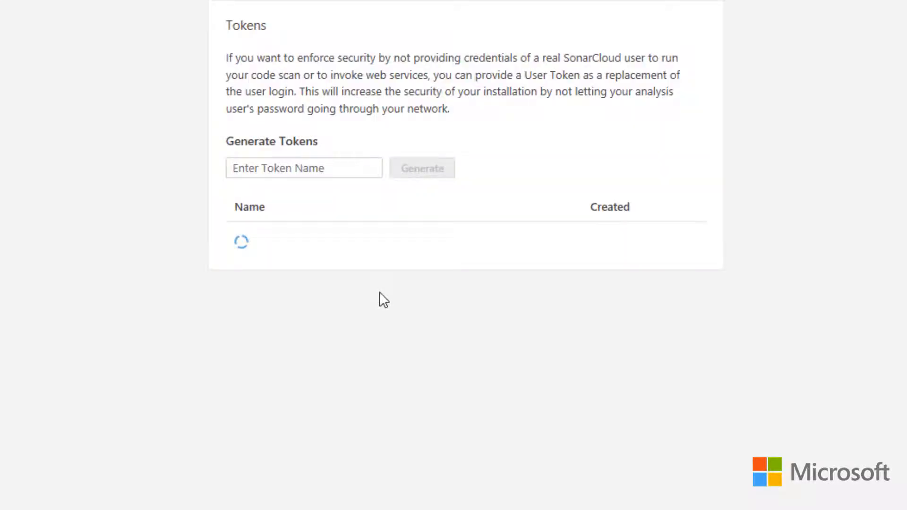
left_click(300, 168)
type("gr")
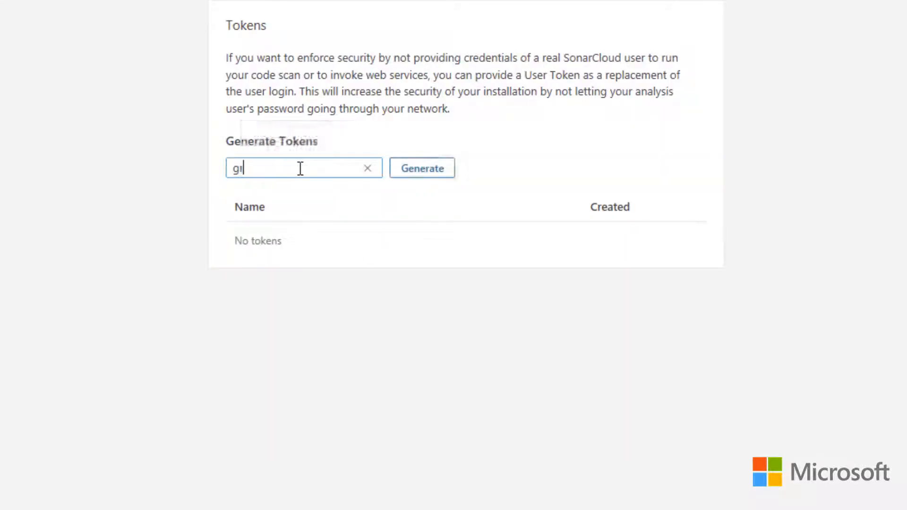
type("eglowazuredevops")
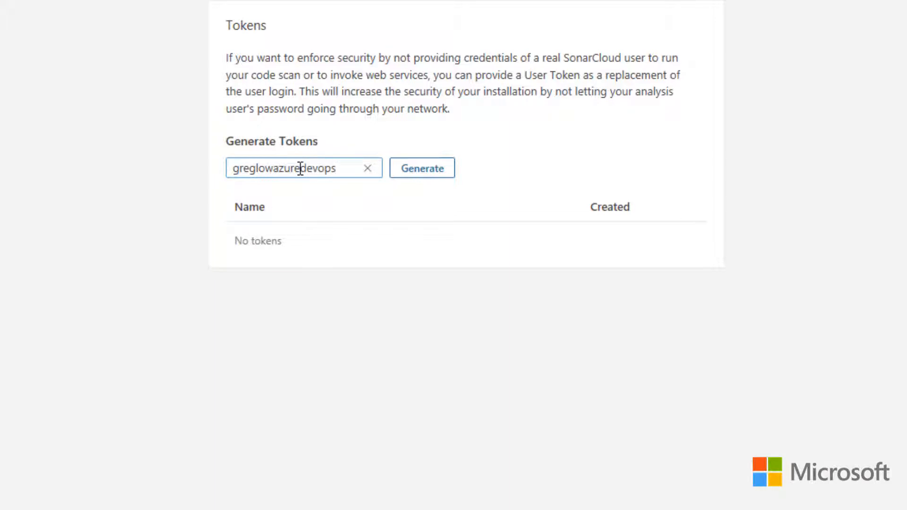
left_click(401, 174)
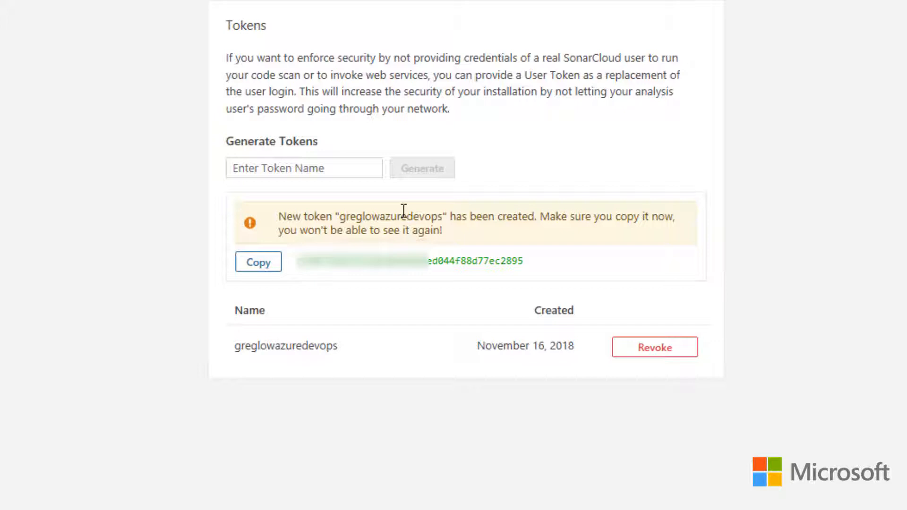
left_click(257, 265)
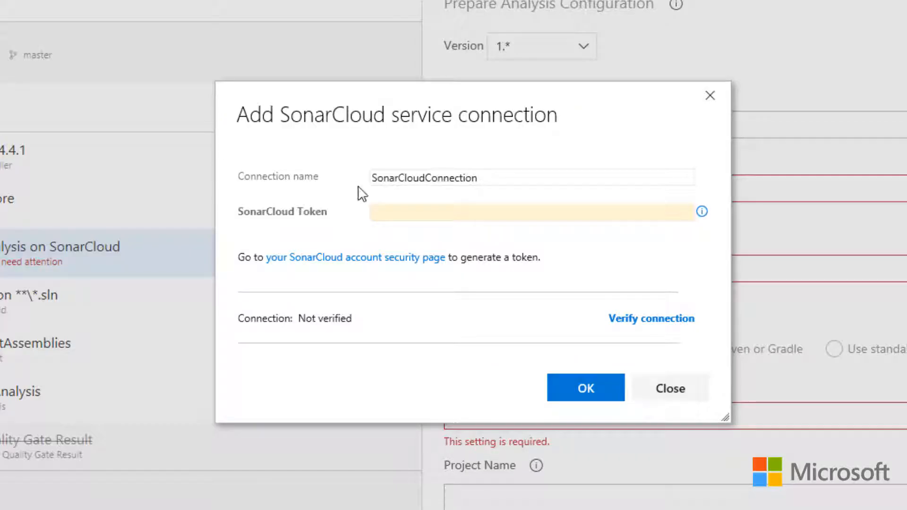
- Paste the SonarCloud token into the service connection, verify the connection and save it
left_click(405, 211)
key("ctrl+v")
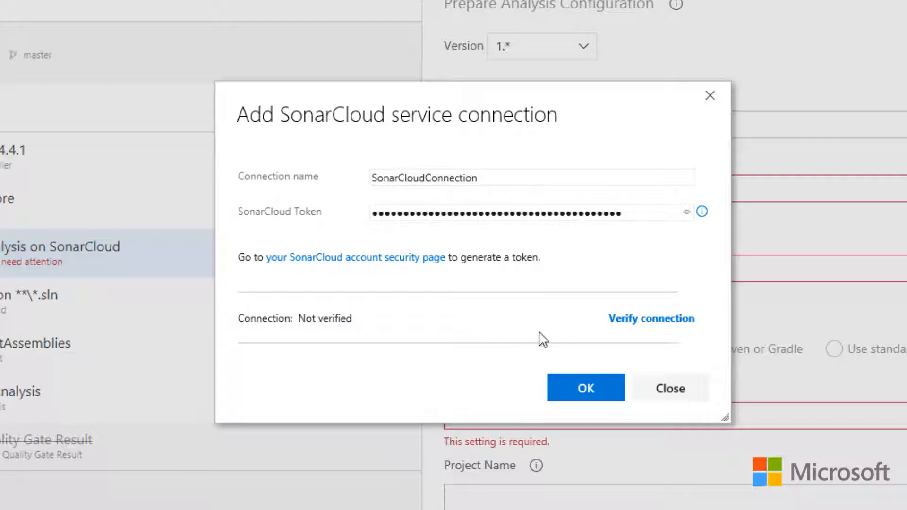
left_click(630, 319)
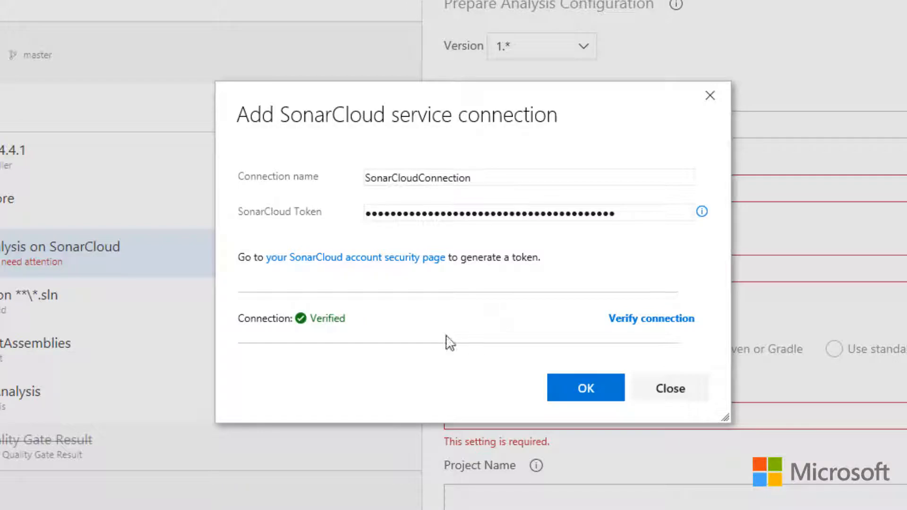
left_click(563, 388)
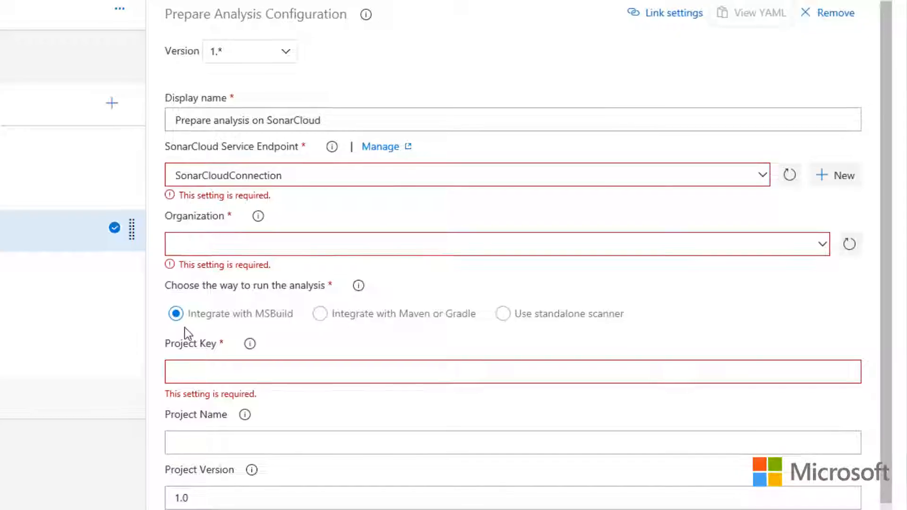
- Select the account holder's GitHub organization and enter a project key made of partsunlimited, a dot and the account holder's name
left_click(822, 238)
left_click(472, 257)
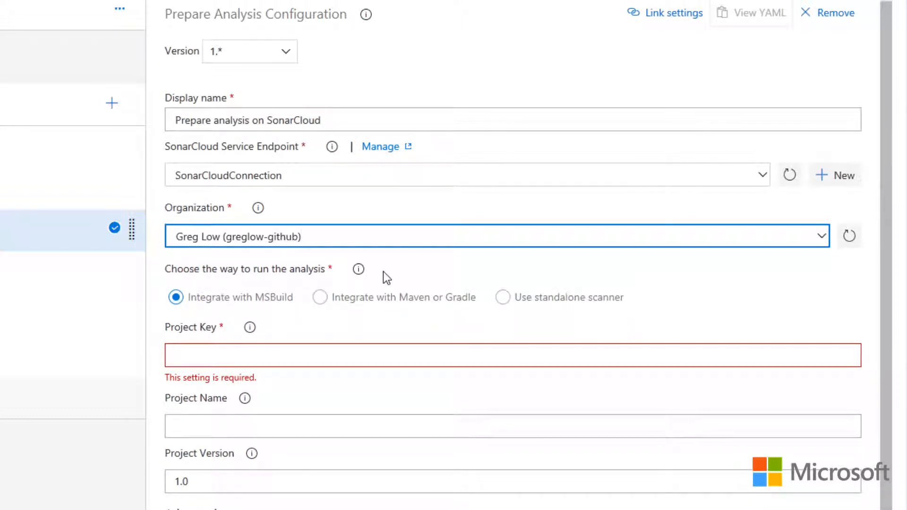
left_click(222, 356)
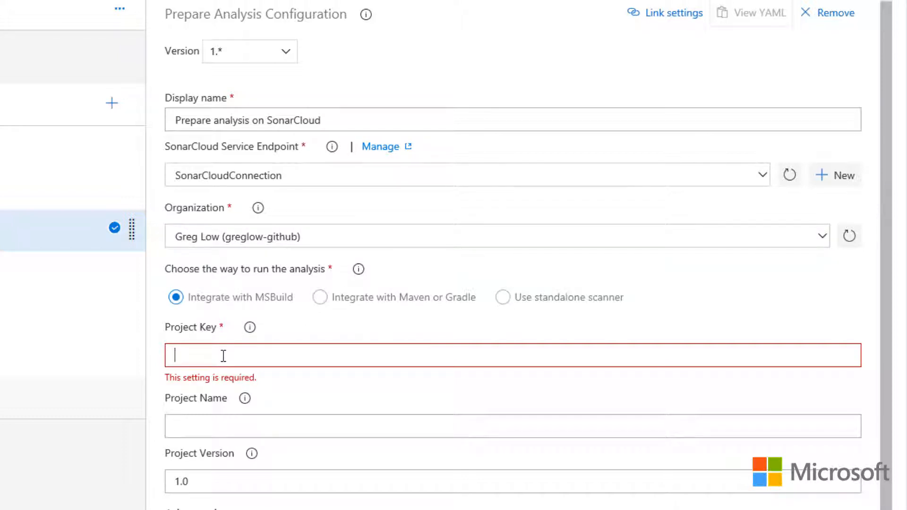
type("partsunlimited")
key("BackSpace")
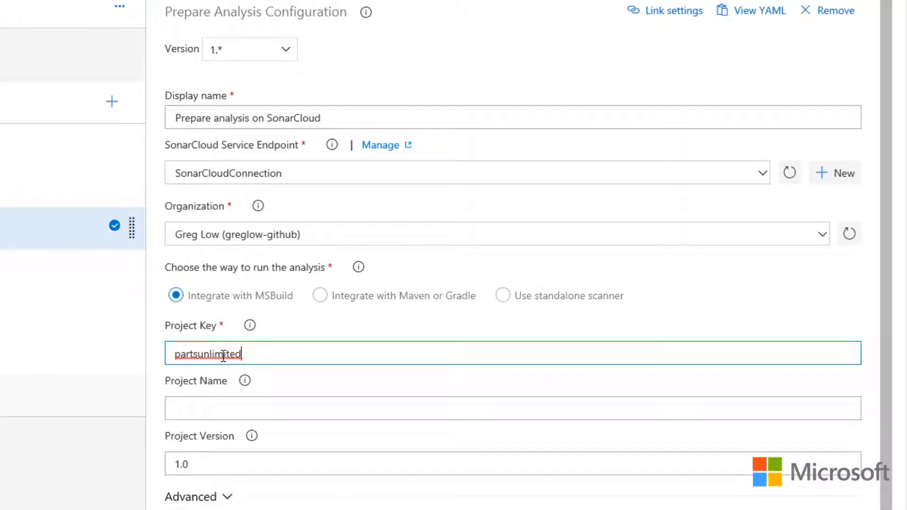
type(".greglow")
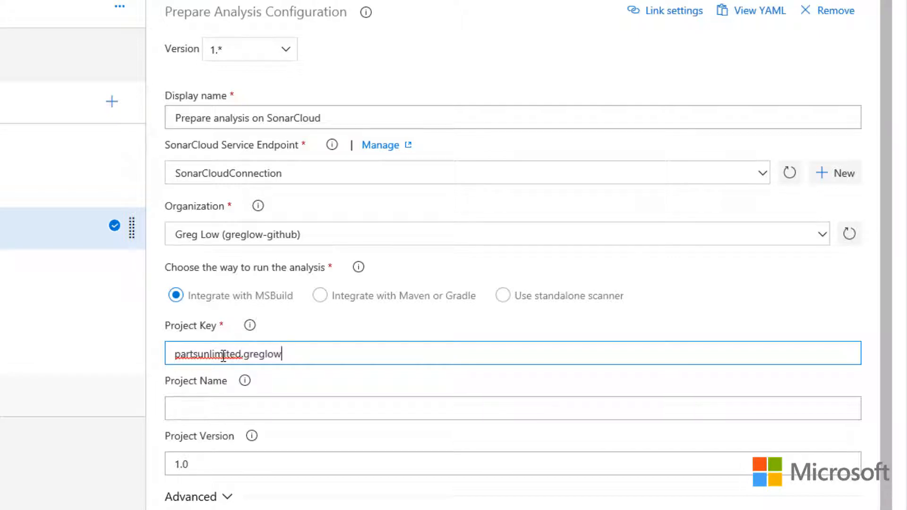
left_click(367, 384)
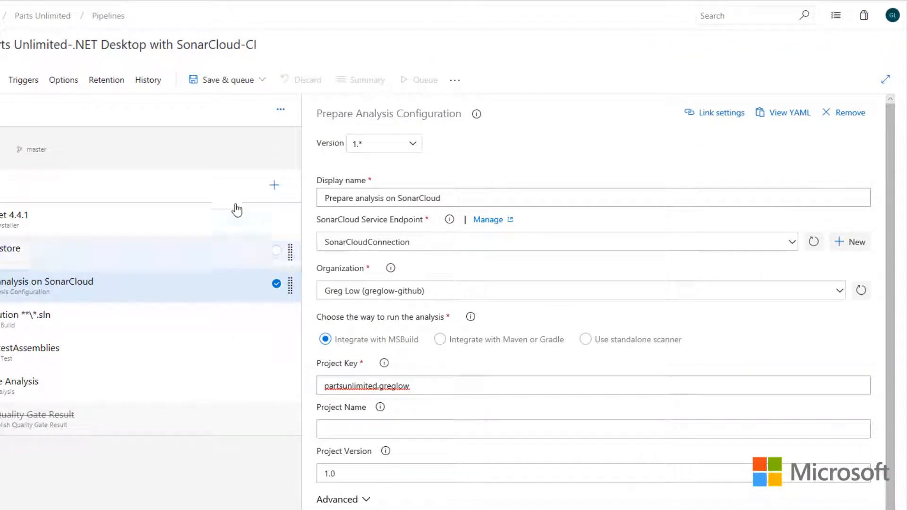
- Save the build pipeline and queue a build on the Hosted agent pool from the master branch
left_click(263, 81)
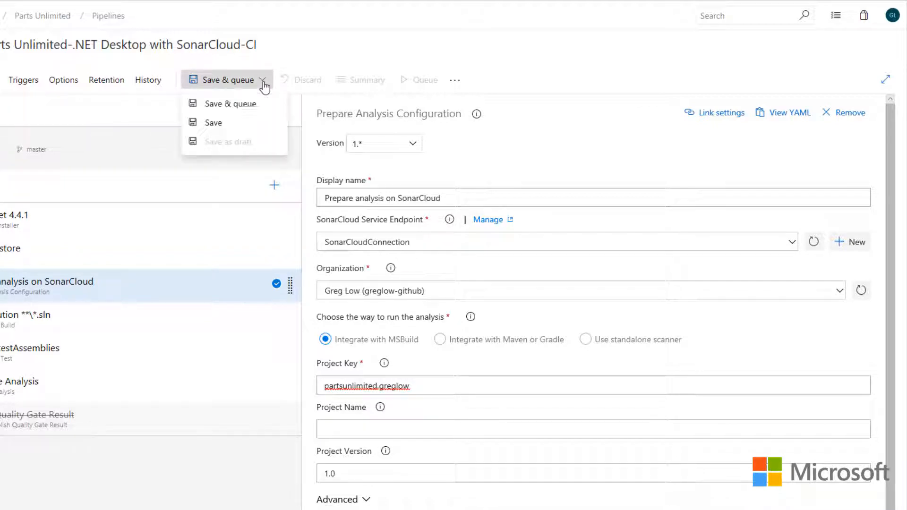
left_click(241, 105)
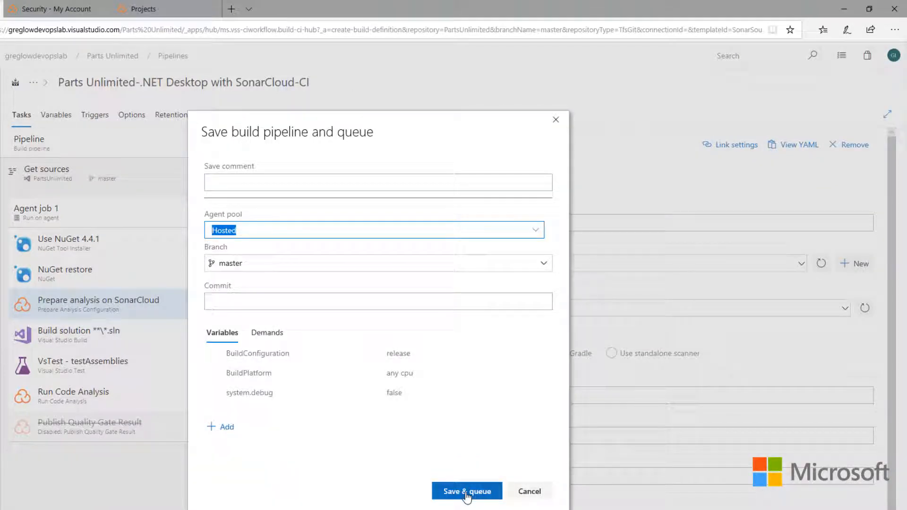
left_click(466, 493)
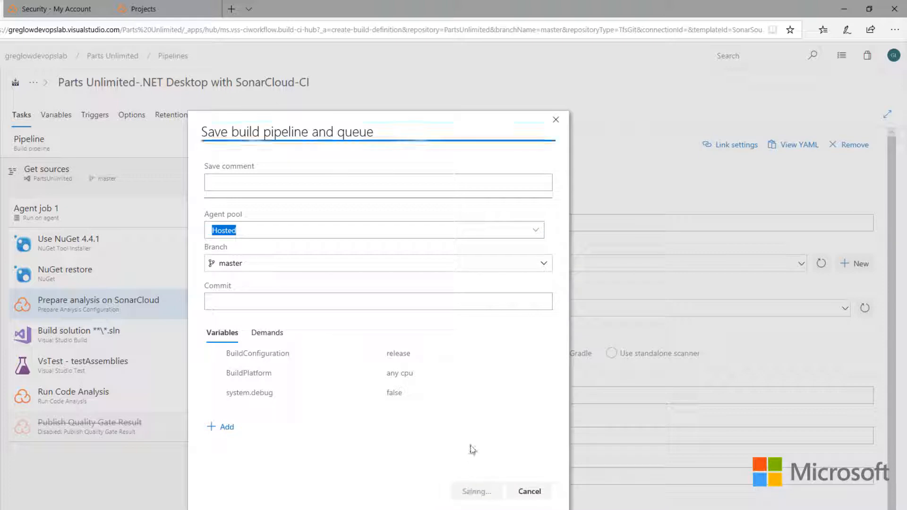